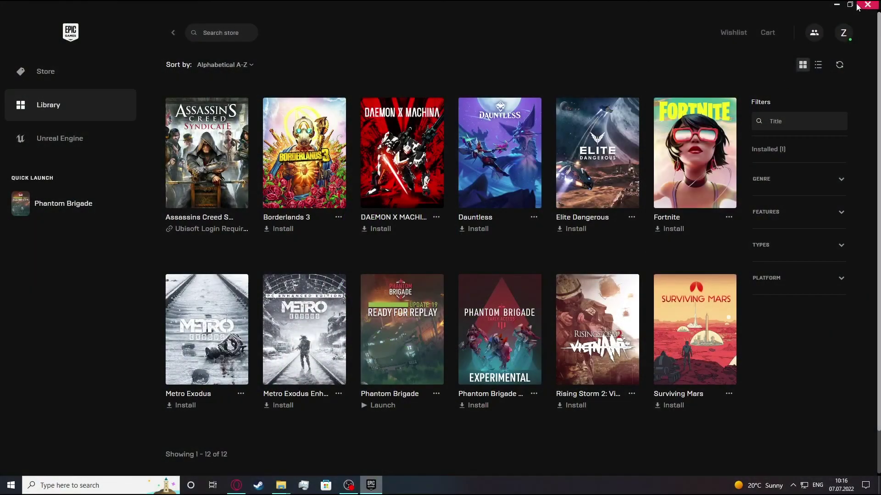
# Step: Close the launcher window, peek at the tray icons, and minimize File Explorer to show the desktop
pyautogui.click(868, 4)
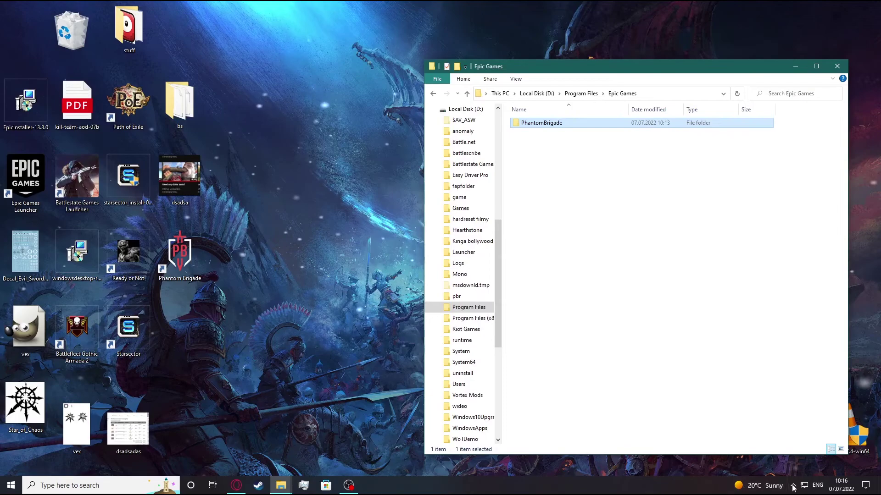
pyautogui.click(792, 486)
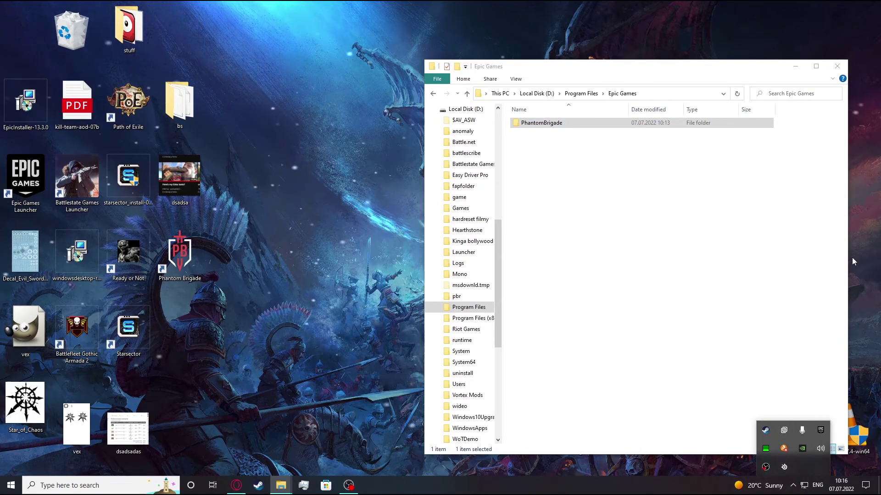
pyautogui.click(797, 68)
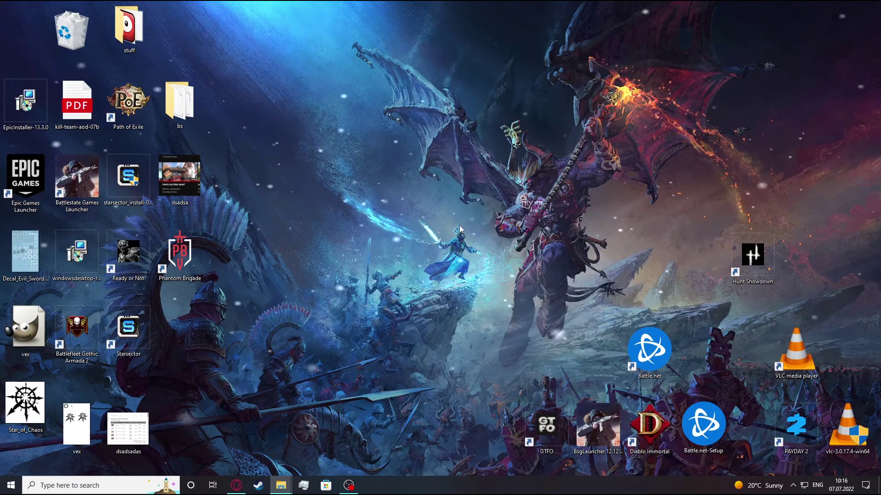
# Step: Reopen Epic from the tray, review Minimize To System Tray in Settings, and return to the store
pyautogui.click(793, 487)
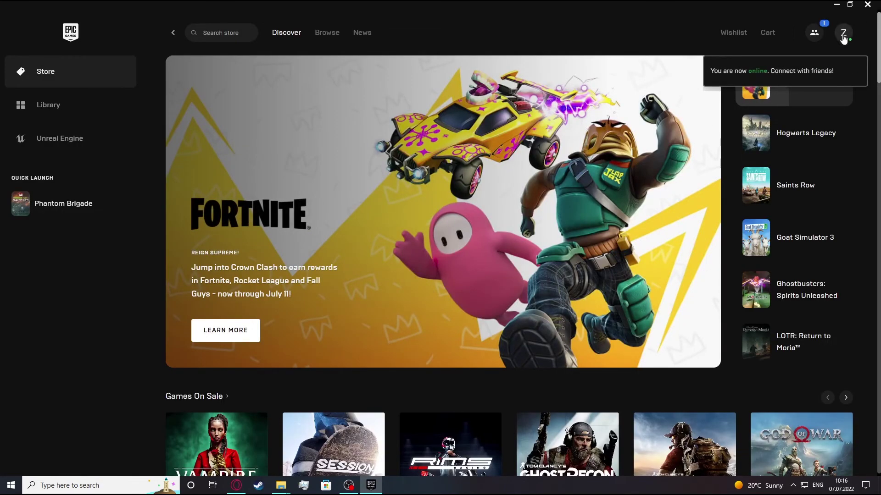
pyautogui.click(845, 34)
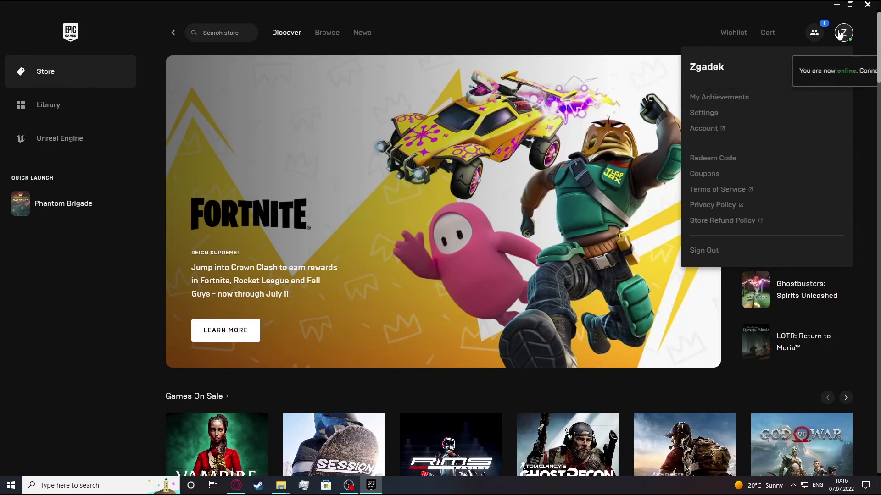
pyautogui.click(699, 114)
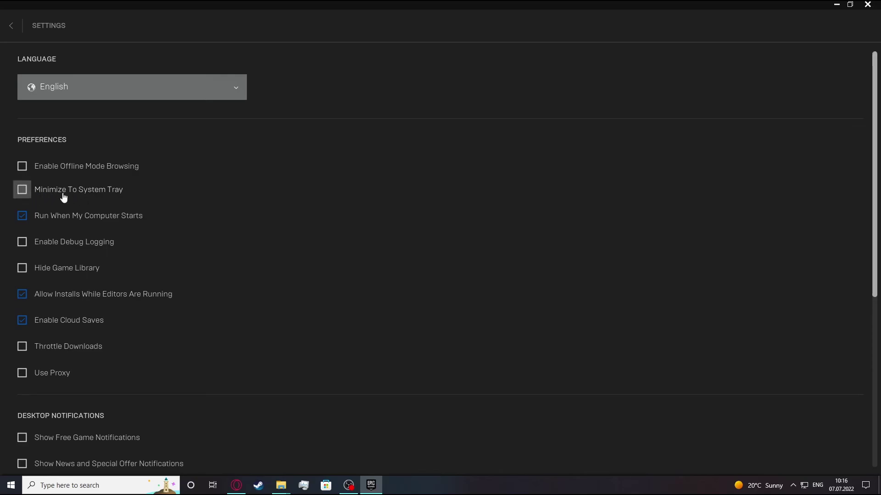
pyautogui.click(53, 34)
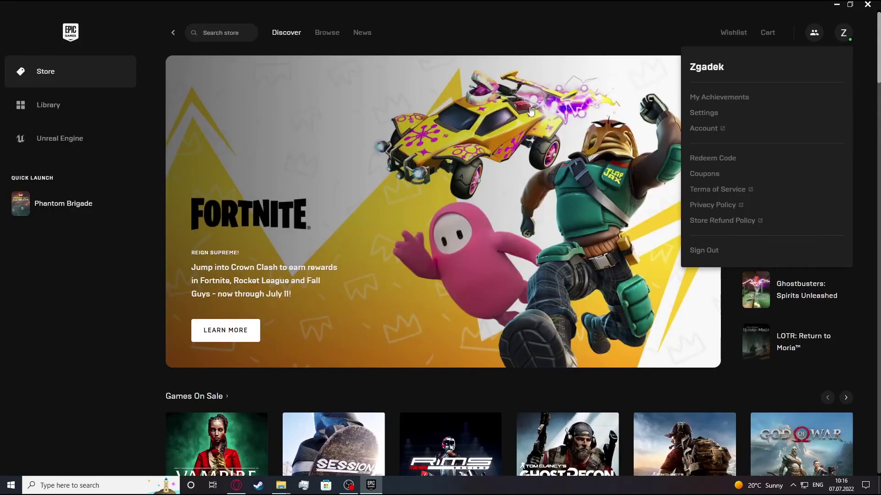
# Step: Close the launcher, check the tray flyout, and relaunch Epic from its desktop shortcut
pyautogui.click(868, 6)
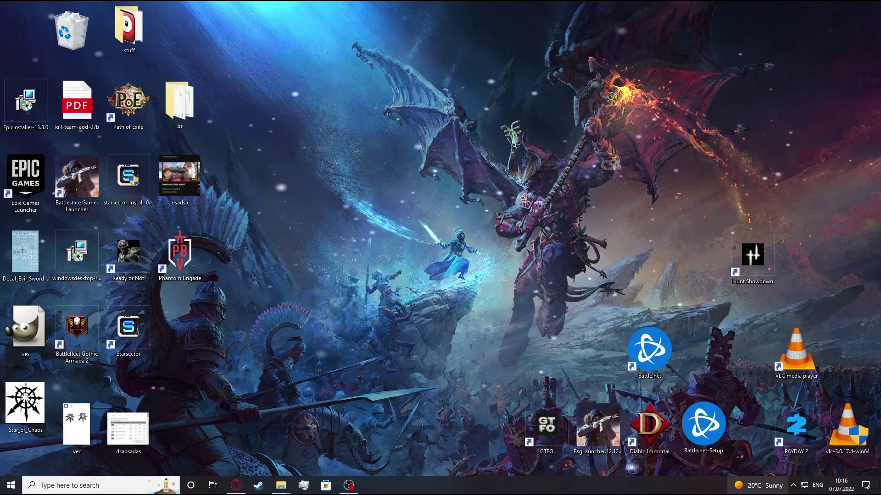
pyautogui.click(794, 486)
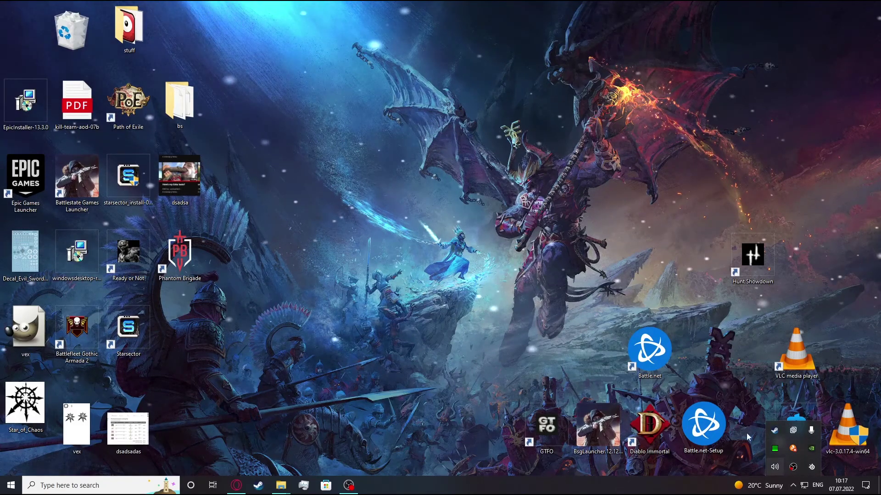
pyautogui.click(683, 468)
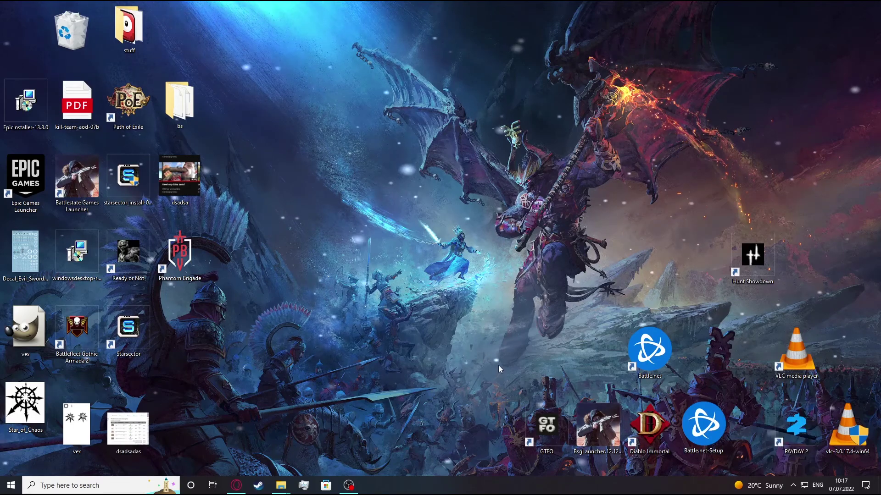
pyautogui.doubleClick(26, 180)
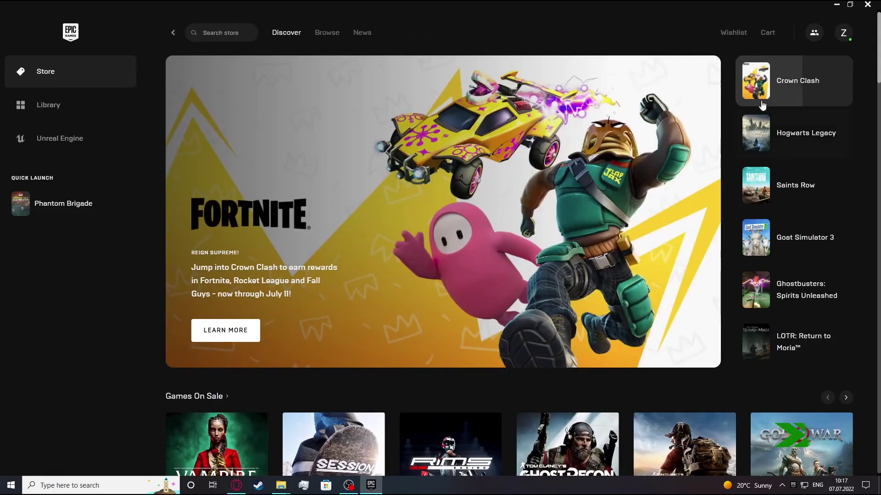
# Step: Check the tray preference in Settings, close the launcher, and confirm it still runs in the tray
pyautogui.click(842, 33)
pyautogui.click(702, 113)
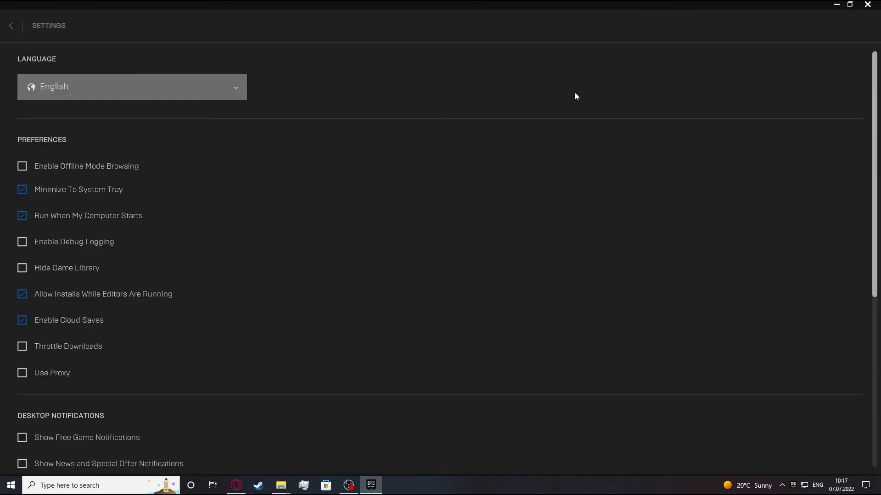
pyautogui.click(40, 26)
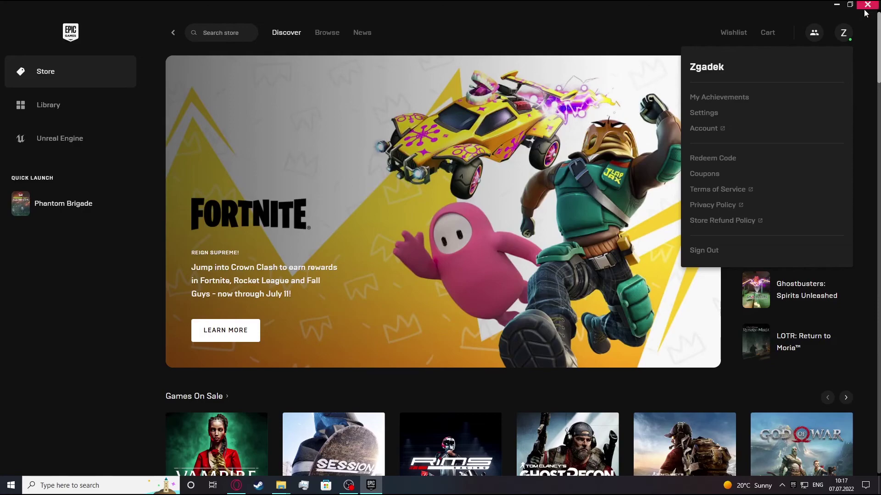
pyautogui.click(865, 6)
pyautogui.click(784, 486)
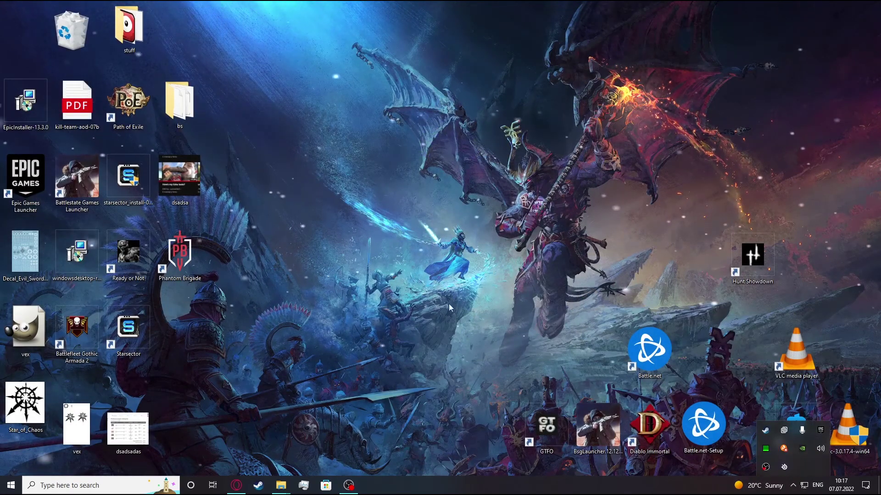
# Step: Try the desktop and taskbar right-click menus without choosing anything
pyautogui.click(503, 276)
pyautogui.rightClick(503, 275)
pyautogui.click(550, 203)
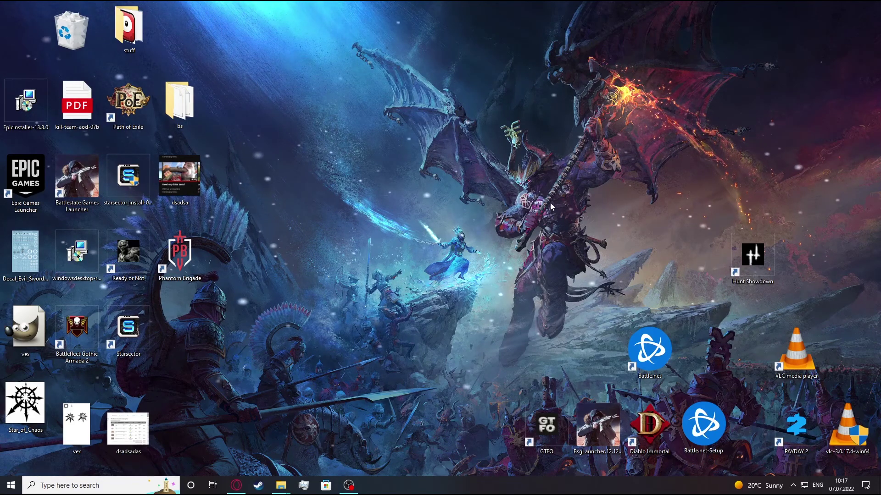
pyautogui.rightClick(456, 487)
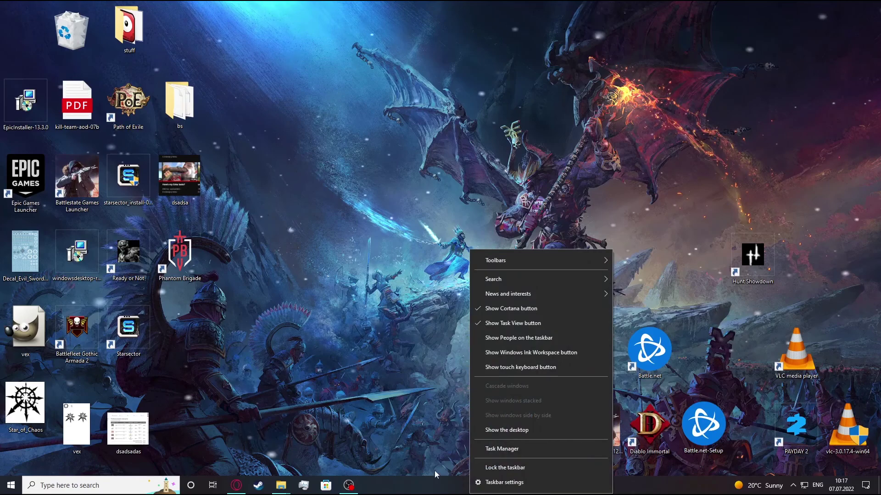
pyautogui.click(456, 488)
pyautogui.rightClick(457, 487)
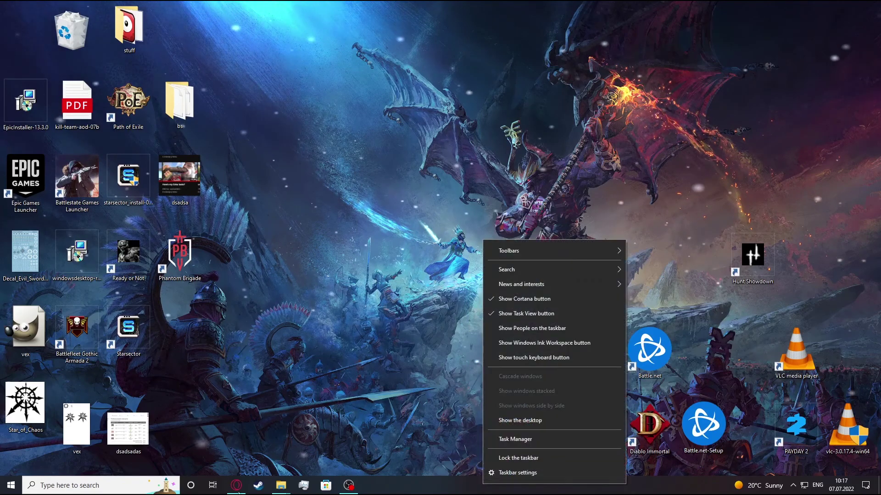
pyautogui.click(472, 296)
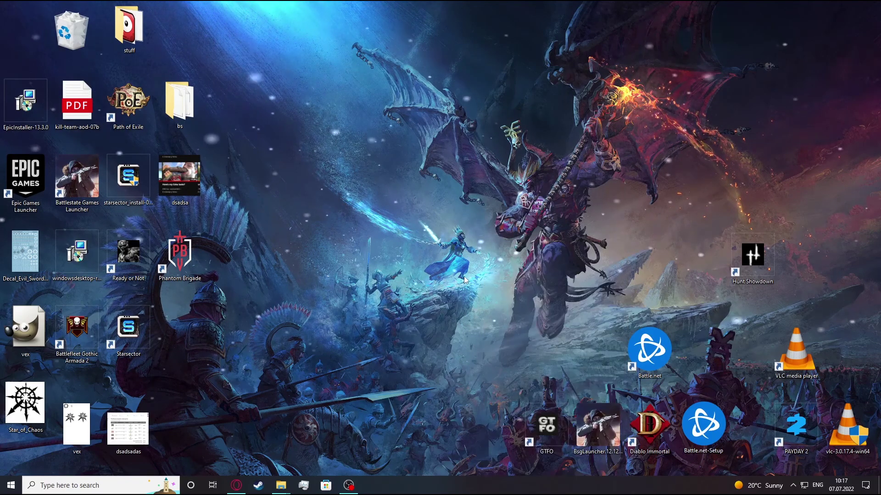
pyautogui.rightClick(545, 251)
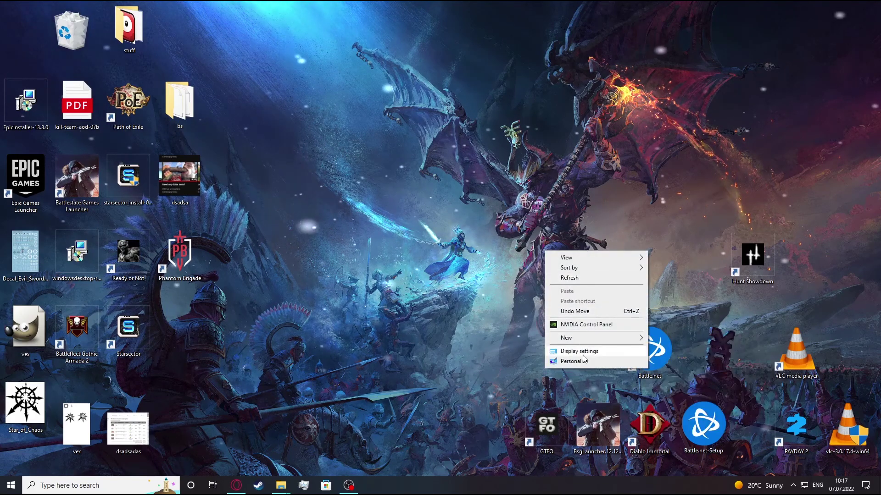
# Step: Launch Task Manager from the taskbar right-click menu
pyautogui.rightClick(544, 486)
pyautogui.click(530, 438)
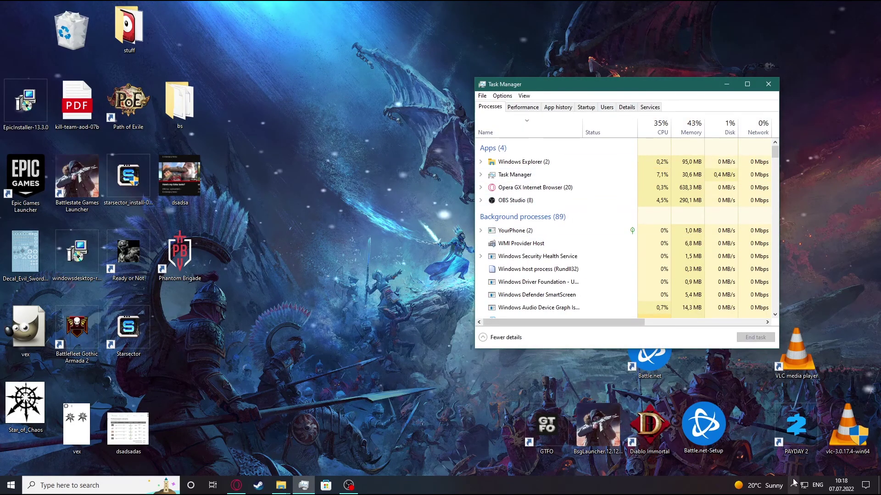
# Step: Find EpicGamesLauncher.exe in Task Manager's Details tab and bring up its actions menu
pyautogui.click(627, 106)
pyautogui.click(586, 106)
pyautogui.click(626, 107)
pyautogui.click(650, 107)
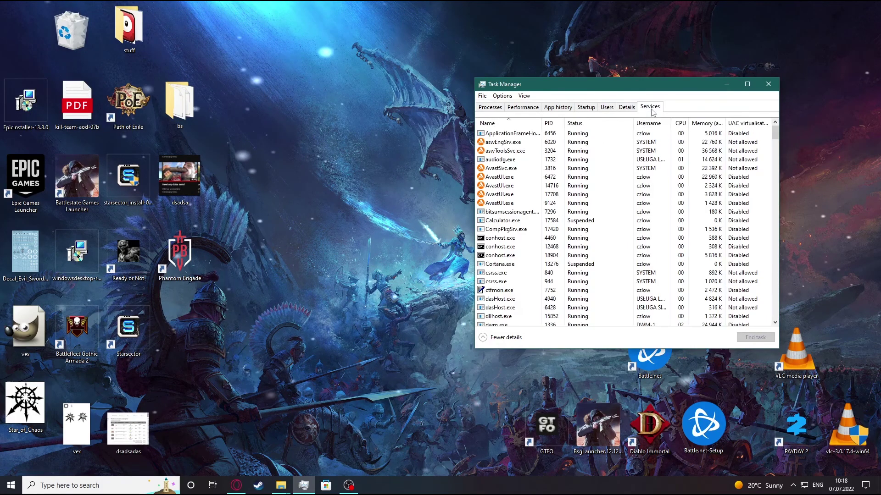
pyautogui.click(626, 107)
pyautogui.scroll(-4, 529, 223)
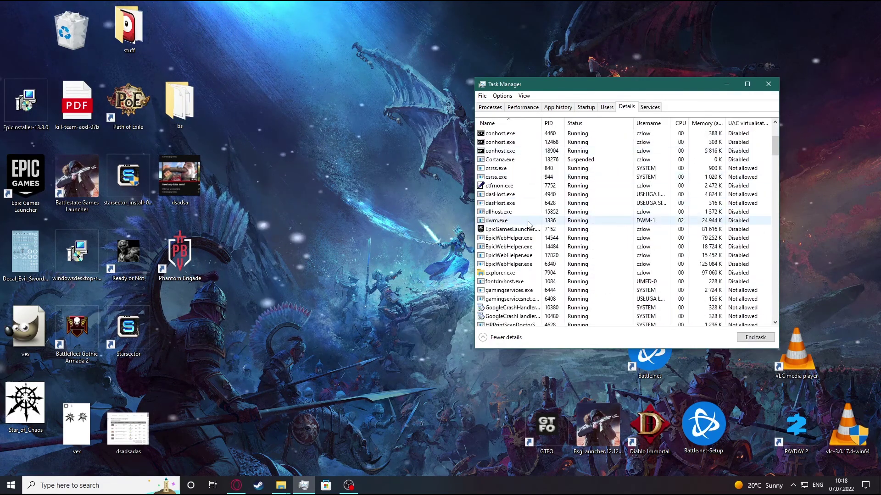
pyautogui.rightClick(500, 238)
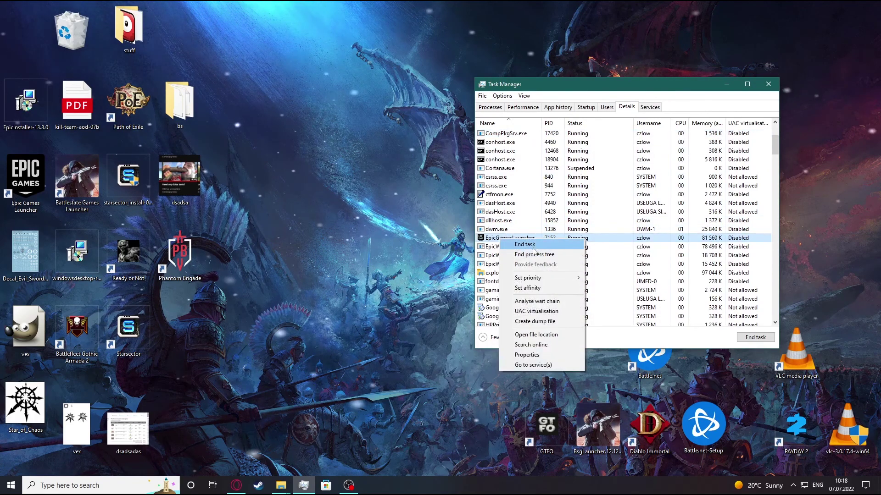
# Step: Exit Epic Games Launcher from its tray icon menu and close Task Manager
pyautogui.click(793, 486)
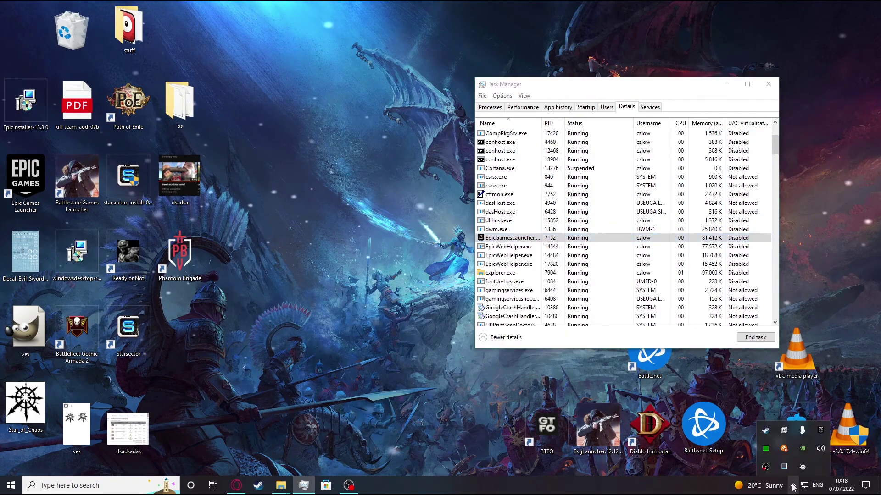
pyautogui.rightClick(821, 433)
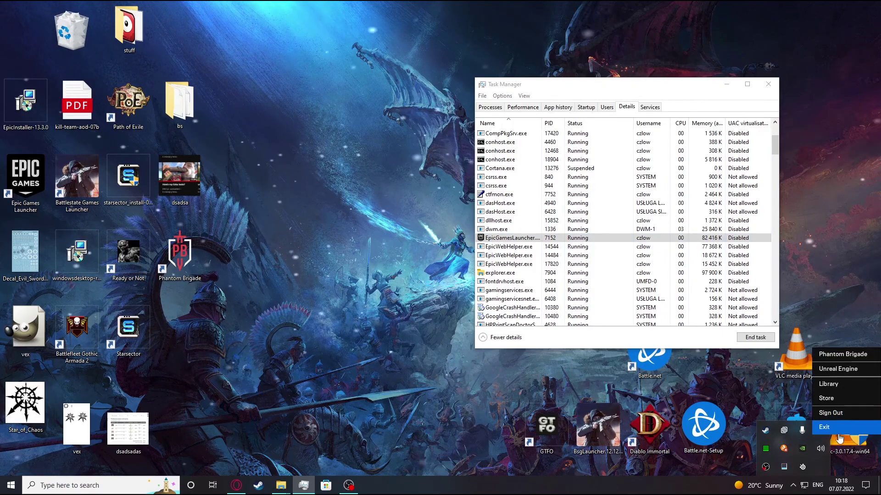
pyautogui.click(841, 428)
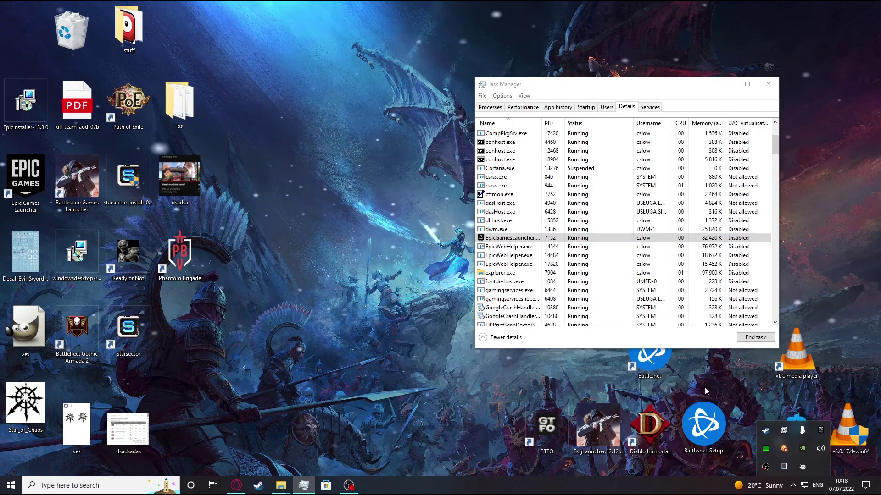
pyautogui.click(767, 84)
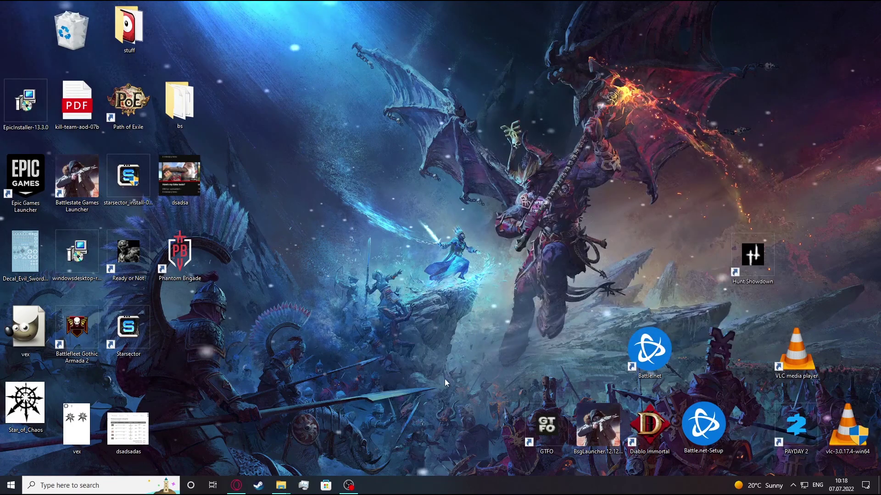